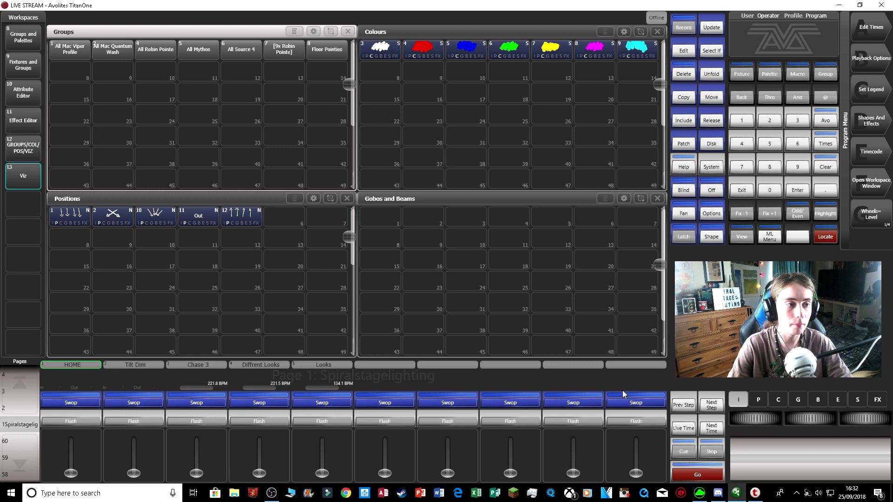
click(332, 32)
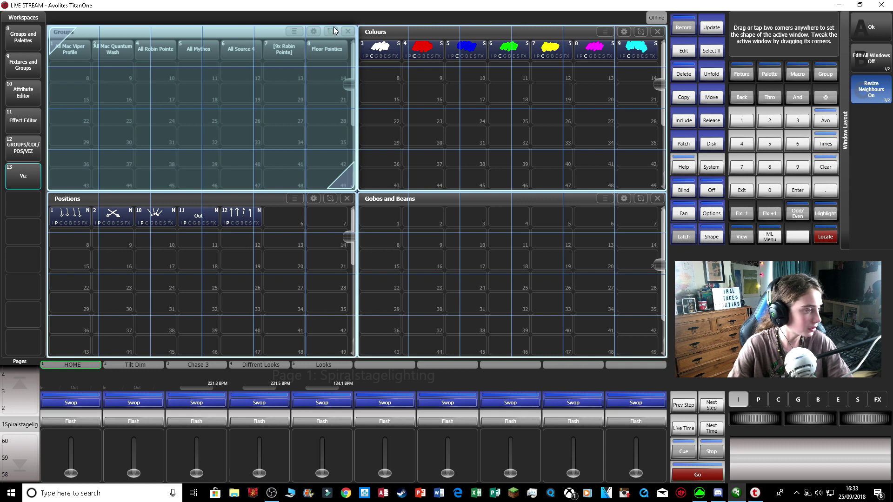
click(333, 33)
click(216, 78)
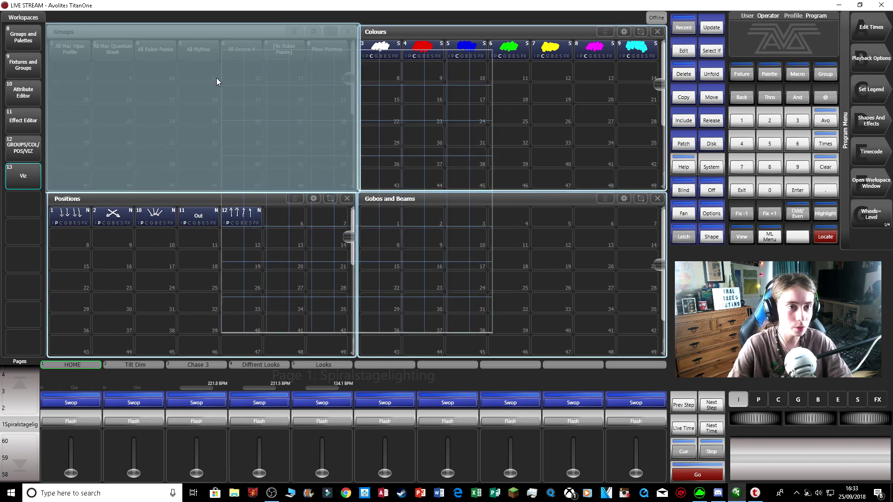
key(ctrl+r)
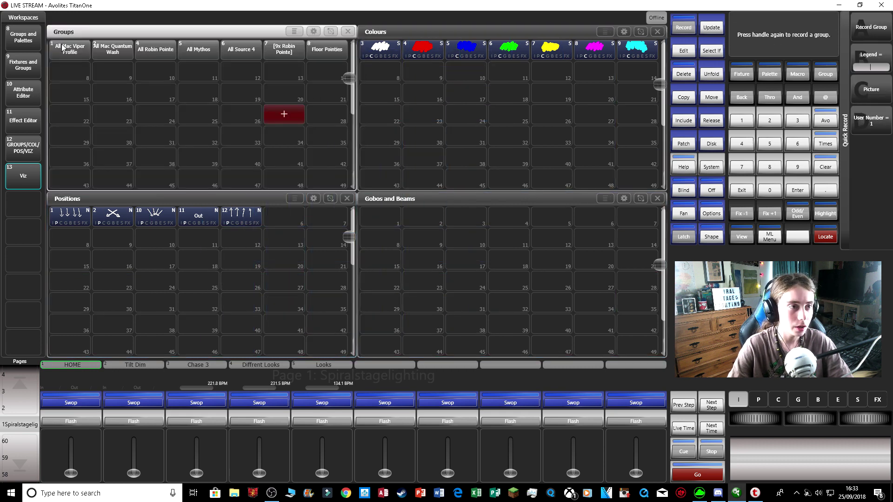
Maximise the Groups window to fill the main window and record it as a workspace named Groups in slot 14.
click(313, 31)
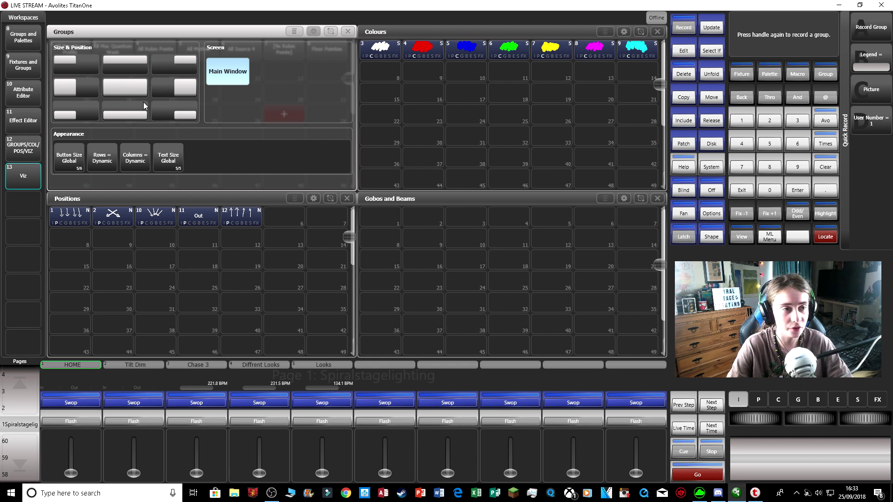
click(130, 93)
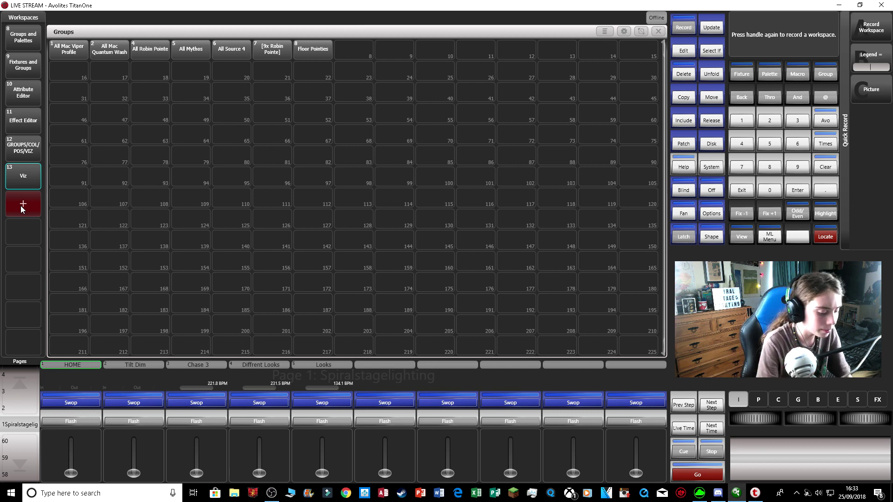
text(Groups)
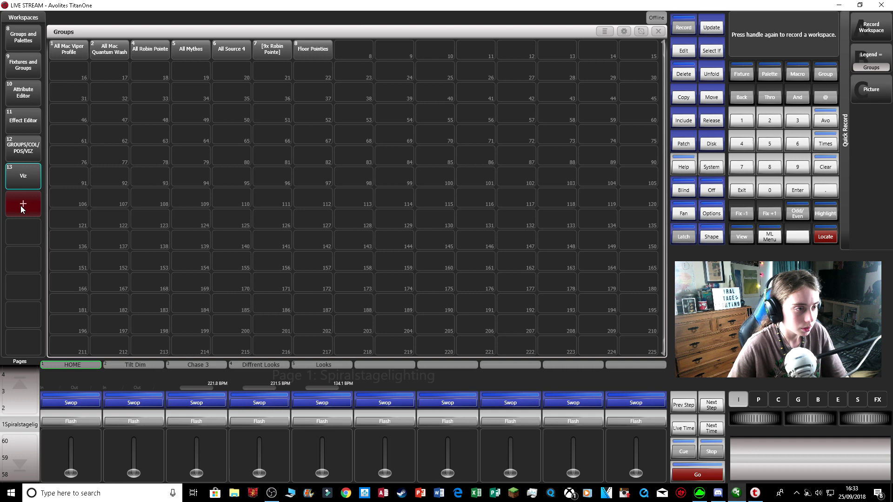
click(21, 206)
click(36, 40)
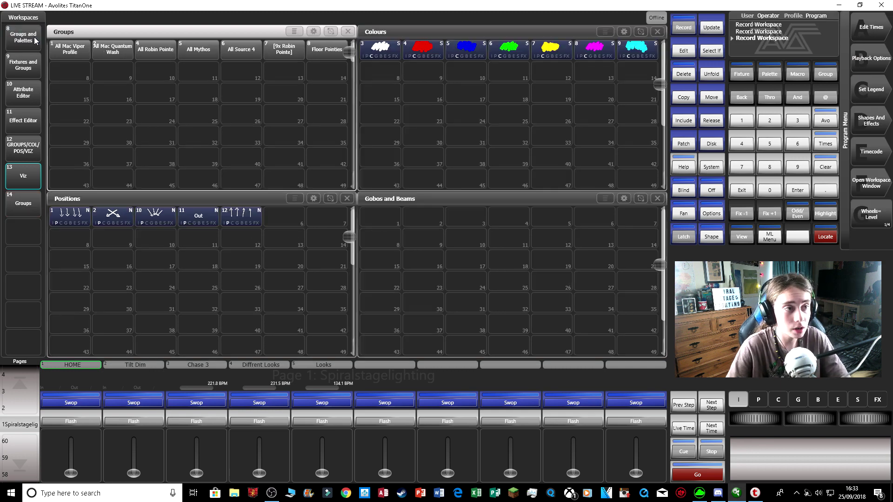
click(21, 205)
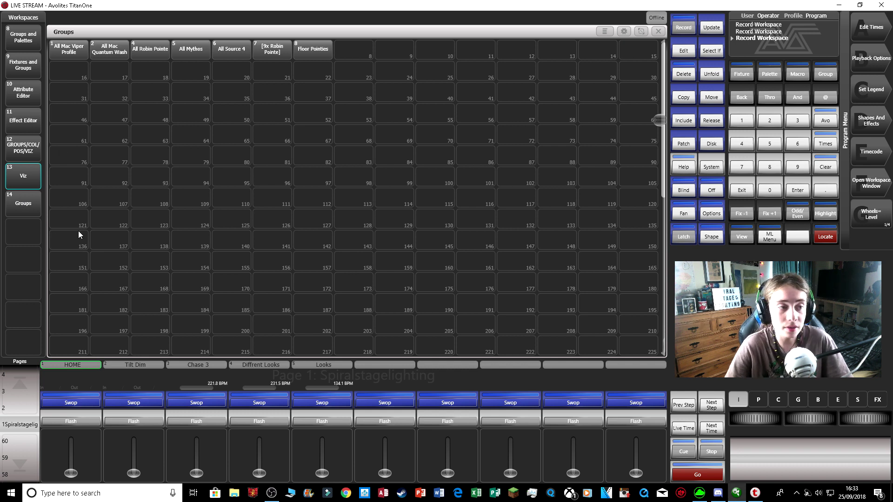
Give the Groups workspace handle in slot 14 a red halo through its legend settings.
click(873, 103)
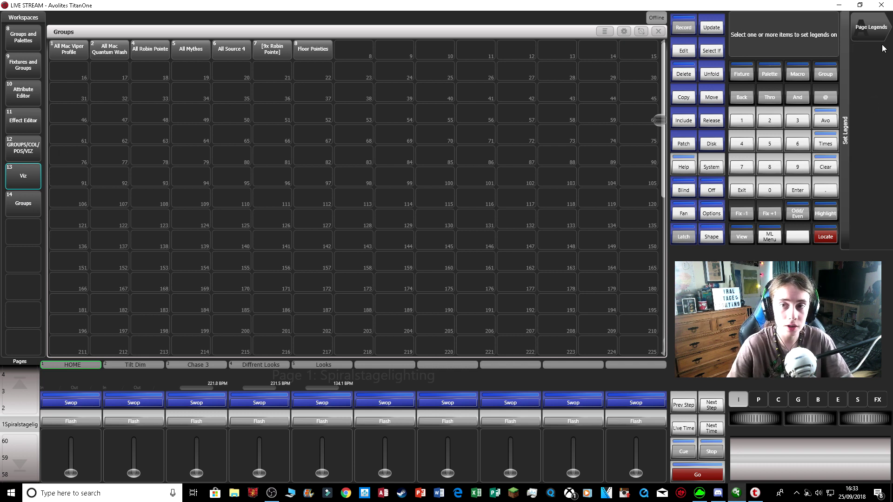
click(24, 204)
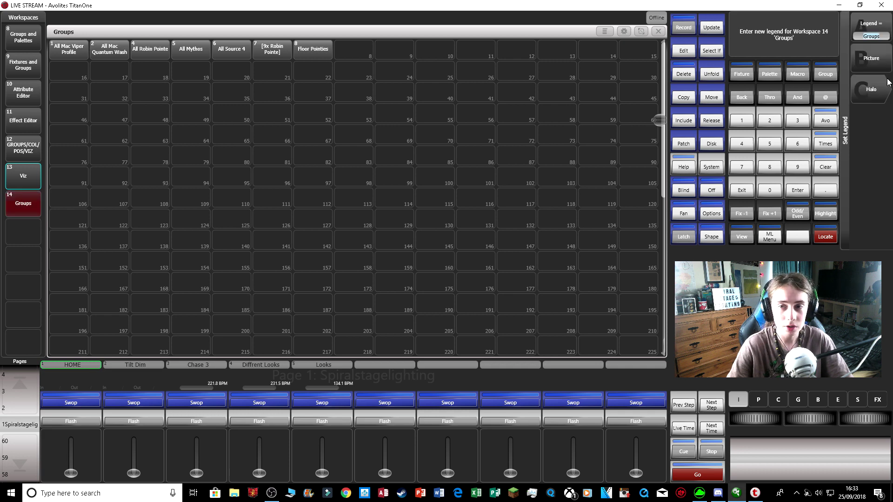
click(872, 90)
click(612, 80)
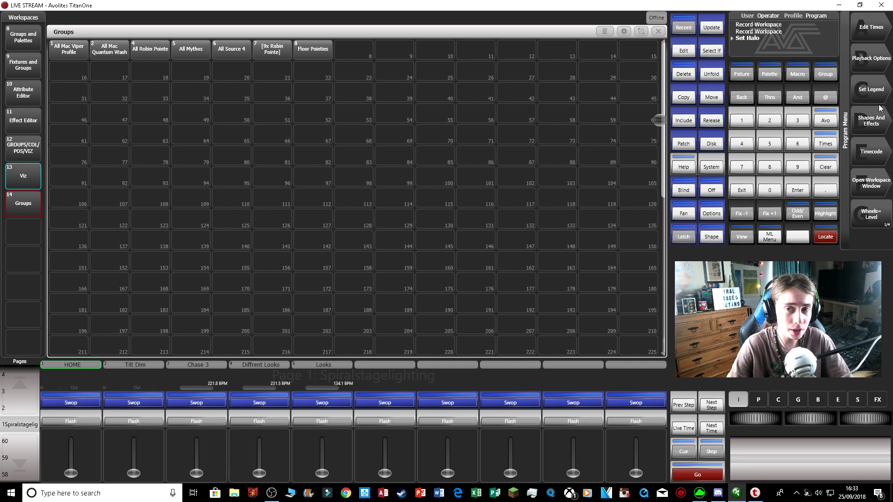
Replace the Groups workspace legend with a hand-drawn white letter G as its picture.
click(879, 106)
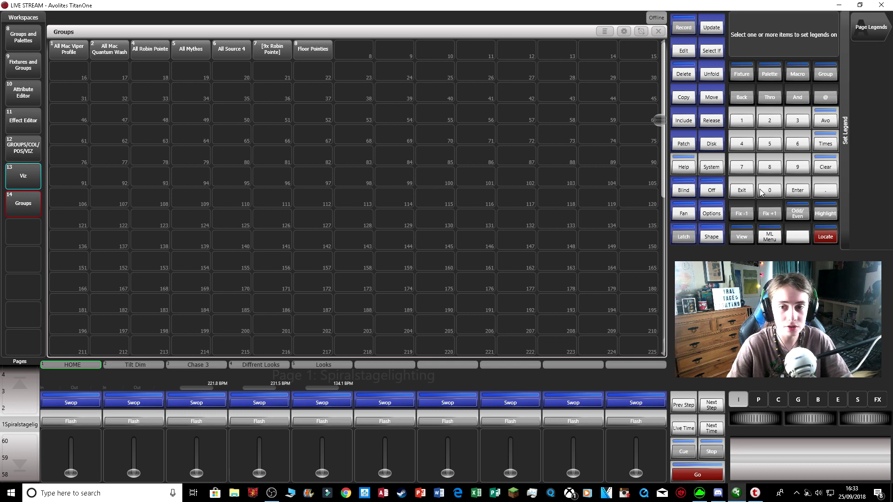
click(854, 140)
click(872, 88)
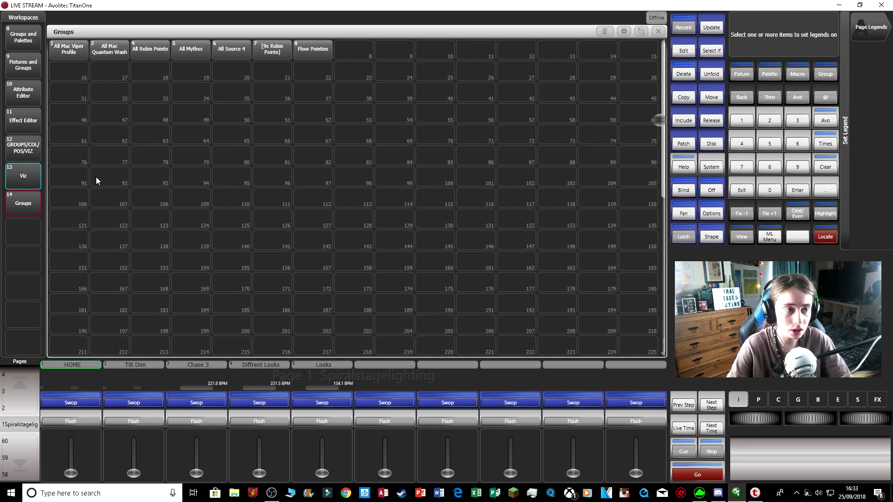
click(40, 197)
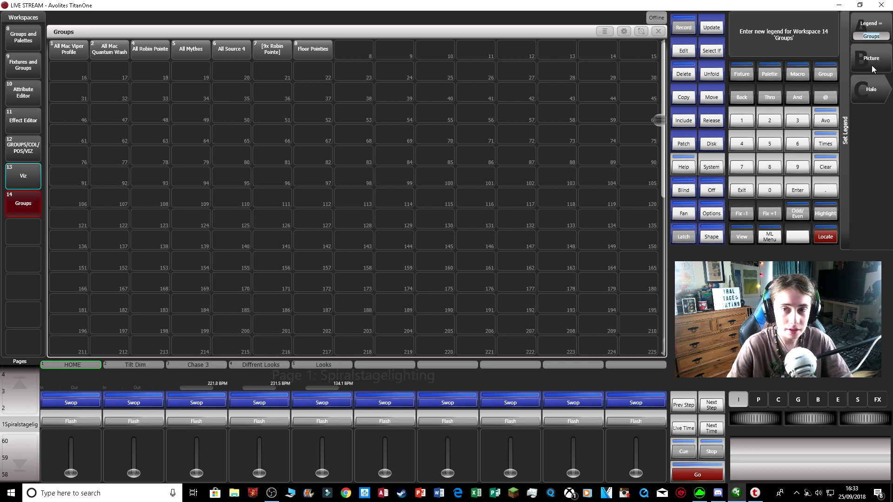
mouse_move(275, 147)
mouse_down()
mouse_move(179, 175)
mouse_move(300, 234)
mouse_move(287, 238)
mouse_up()
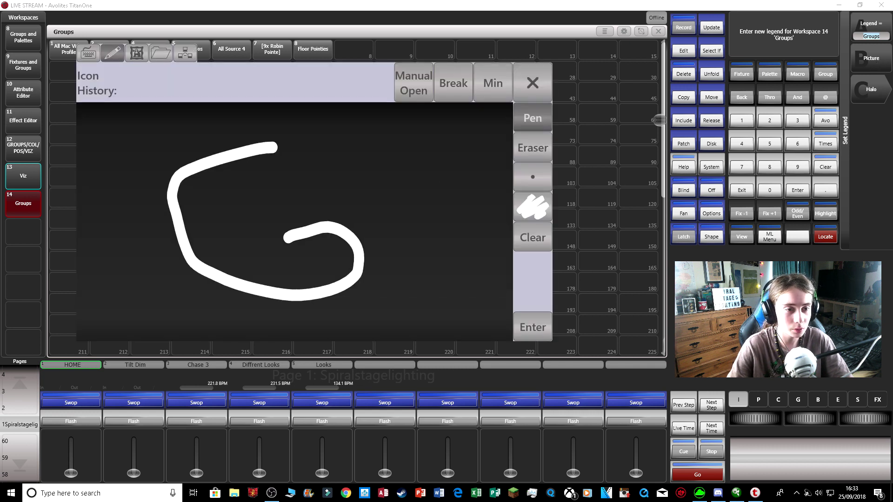
click(535, 329)
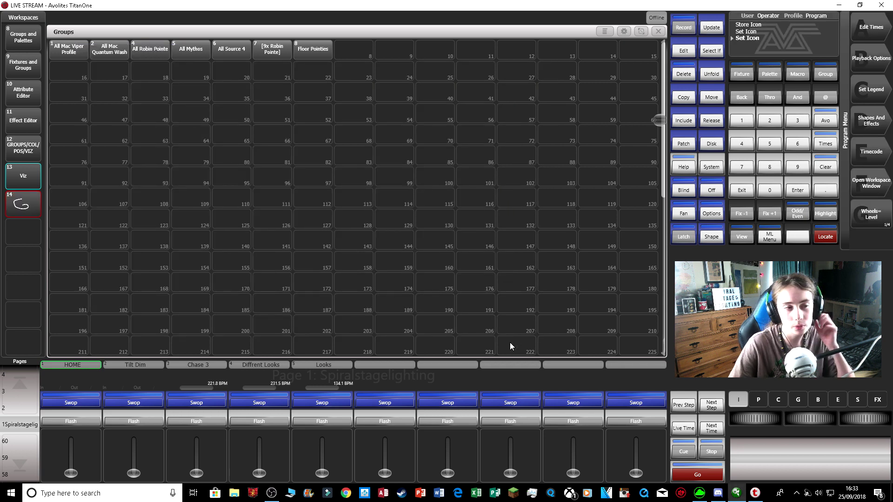
Recall the Groups and Palettes workspace and open the Capture Visualiser window in it.
click(25, 35)
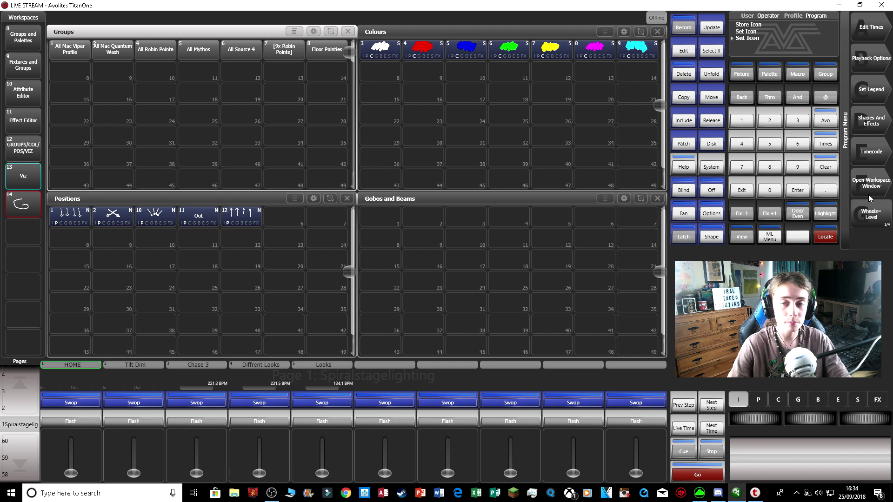
click(869, 195)
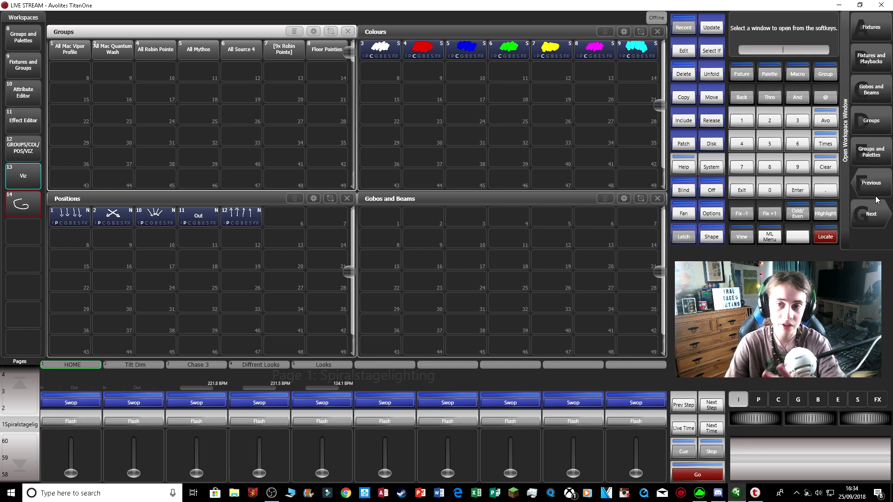
click(747, 193)
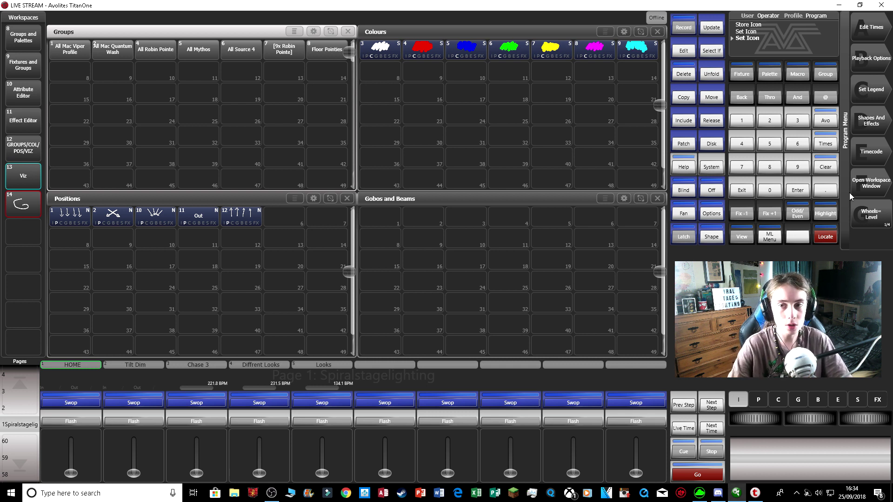
click(878, 191)
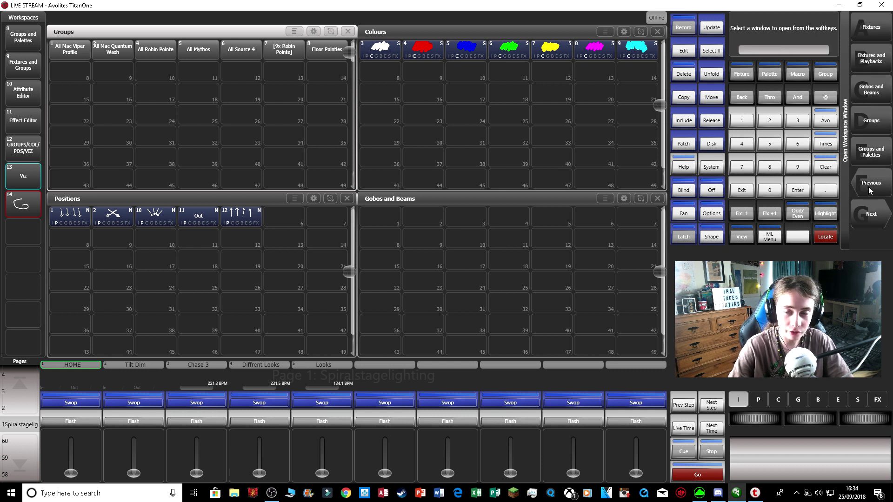
click(870, 216)
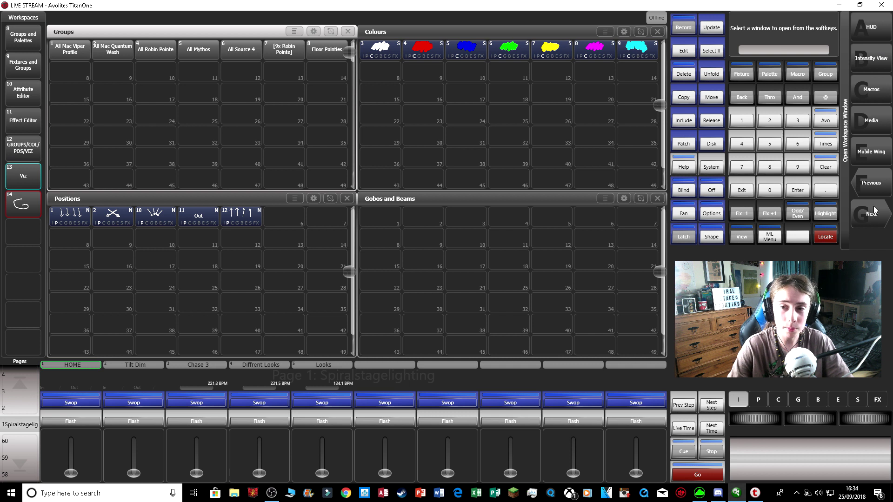
click(872, 215)
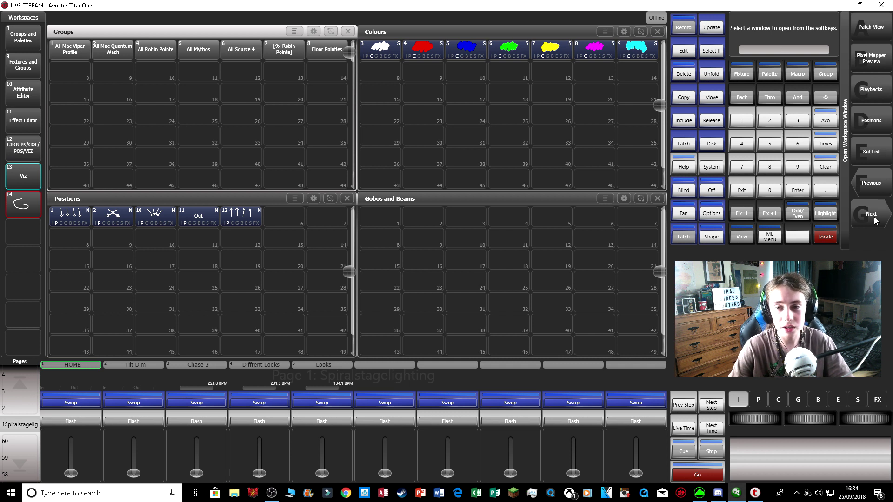
click(875, 219)
click(875, 219)
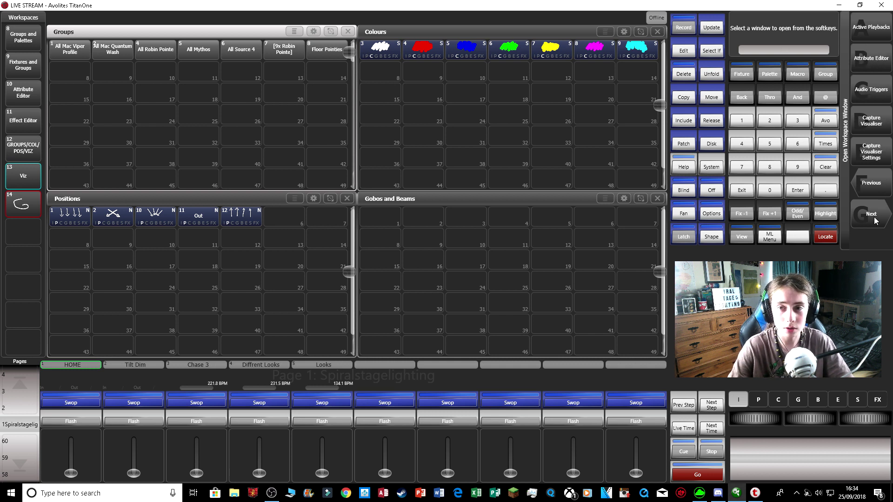
click(877, 123)
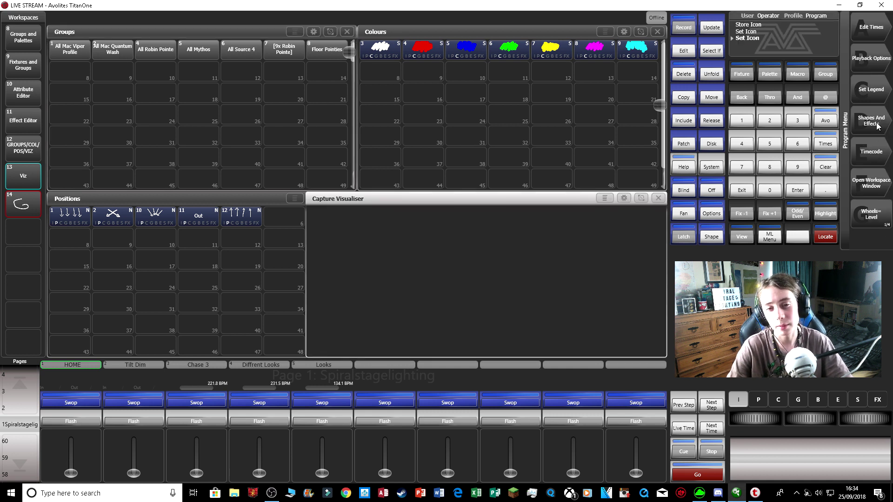
Enlarge the Capture Visualiser to fill the whole workspace area and record the layout as a workspace named Viz in slot 15.
click(642, 198)
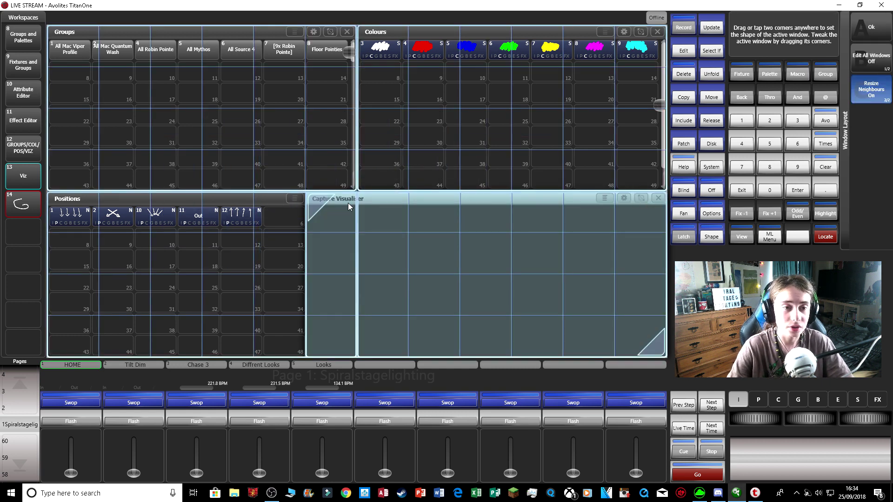
click(50, 29)
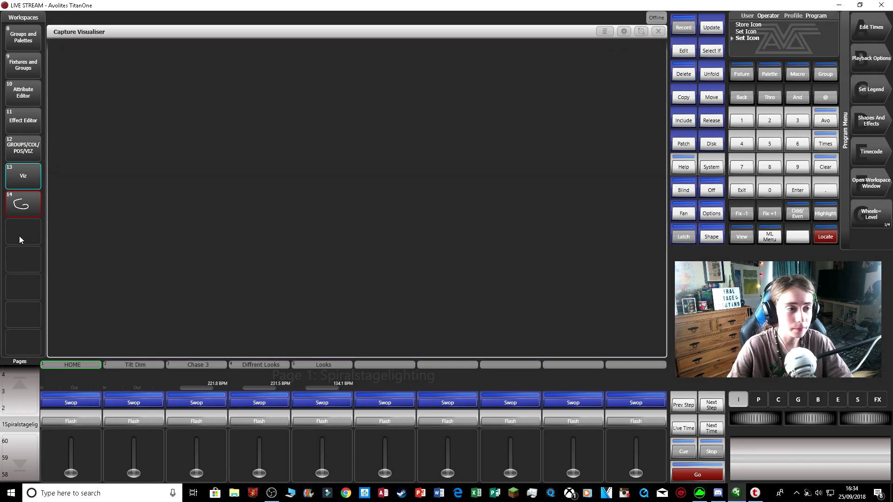
click(22, 236)
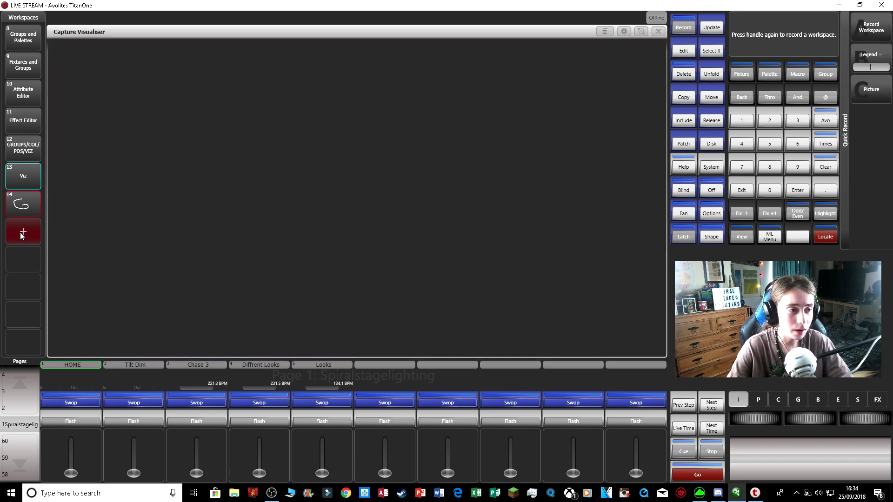
text(vi)
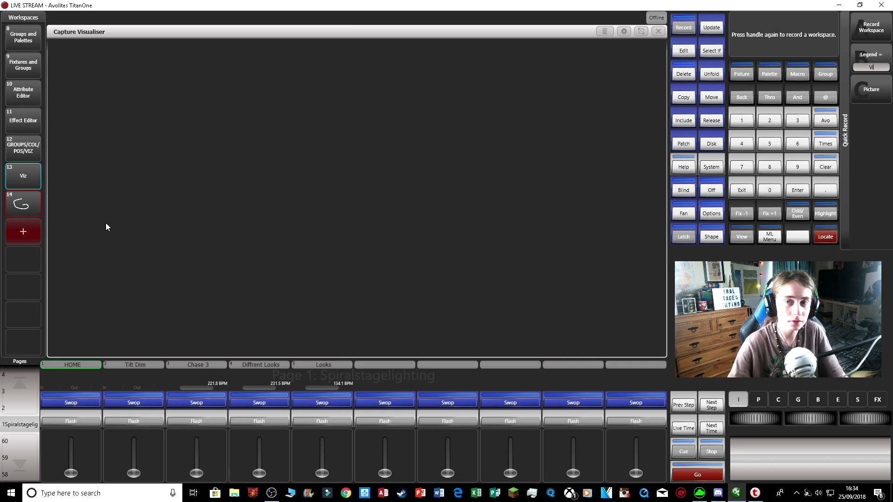
text(z)
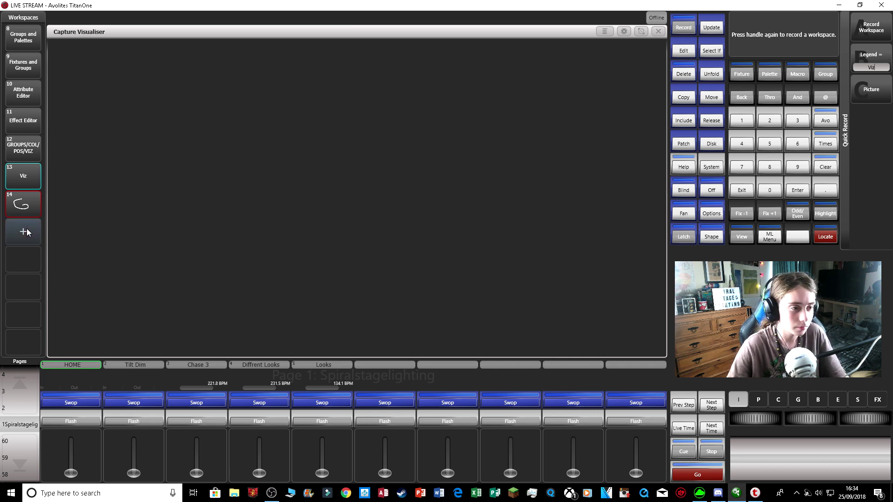
click(26, 232)
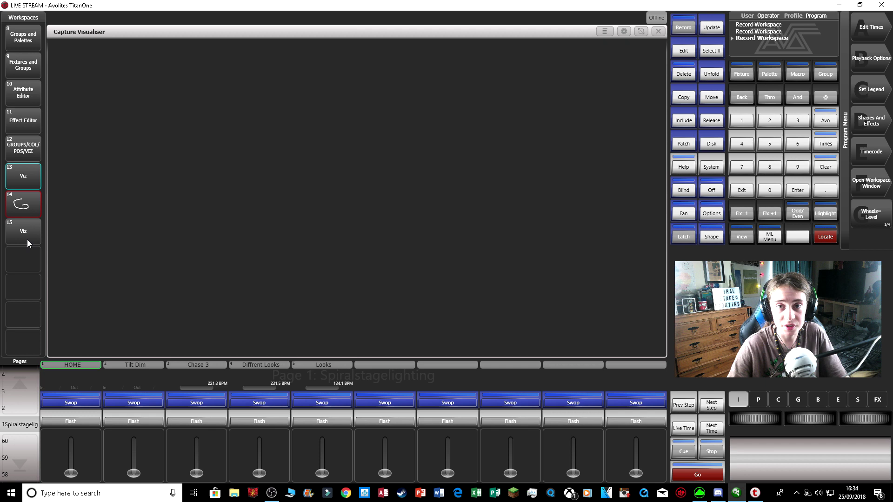
Check the Viz workspace in slot 15 by switching between it and Groups and Palettes, ending on Groups and Palettes.
click(33, 40)
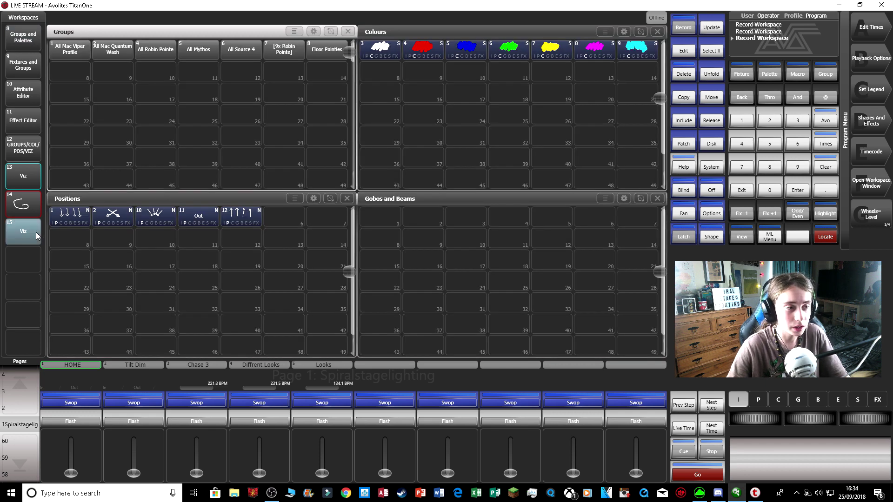
click(36, 233)
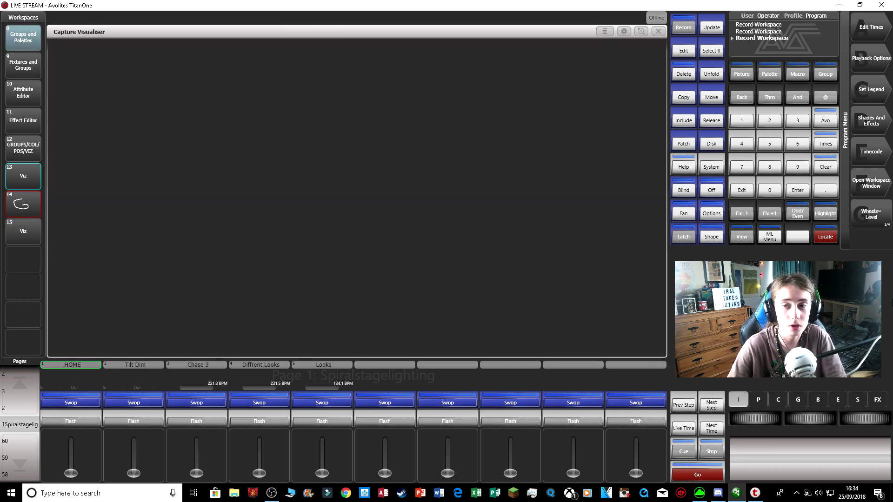
click(23, 37)
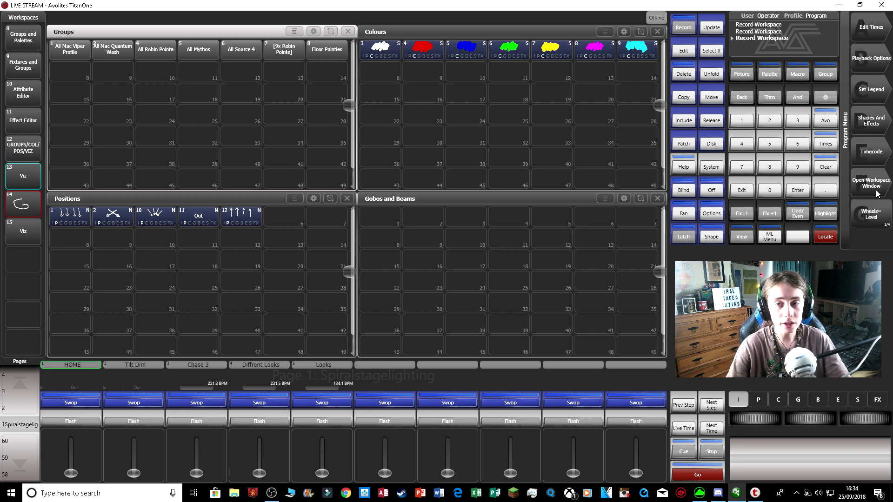
Look through the list of windows that can be opened in a workspace.
click(876, 193)
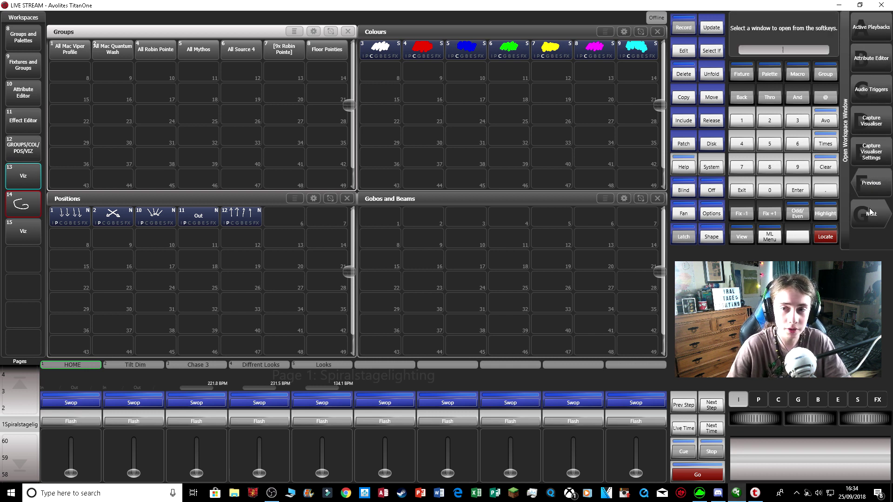
click(866, 210)
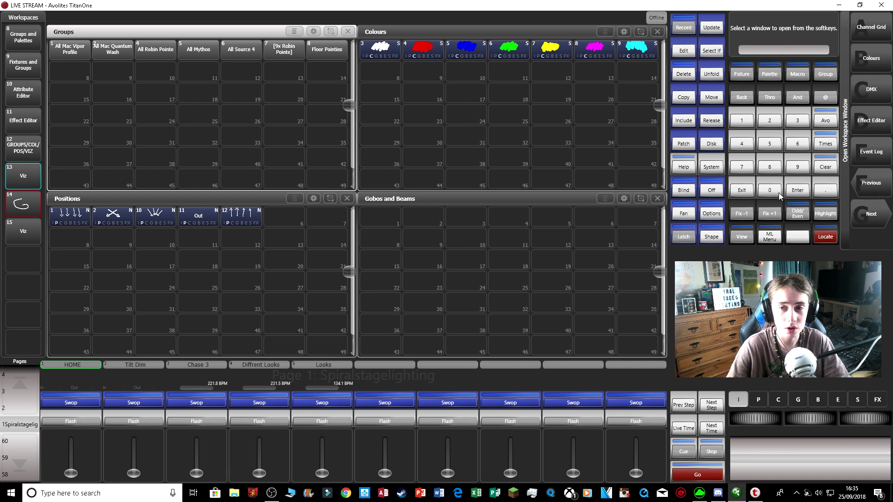
click(747, 193)
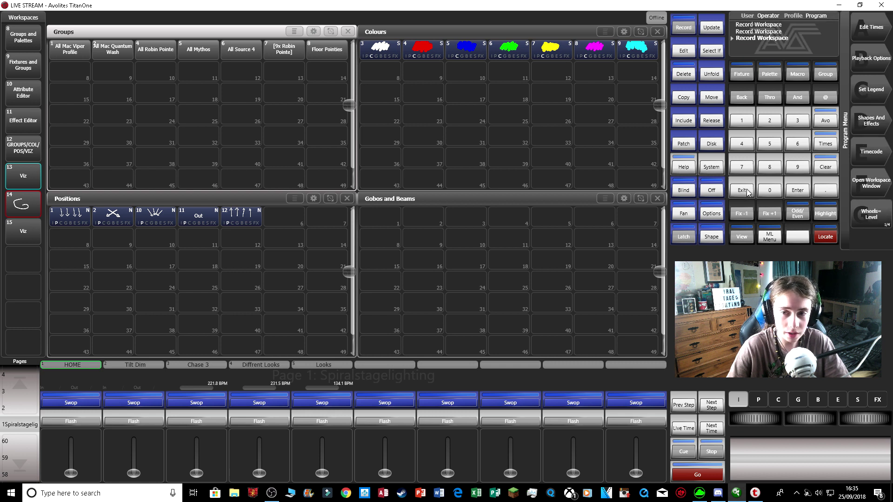
click(873, 186)
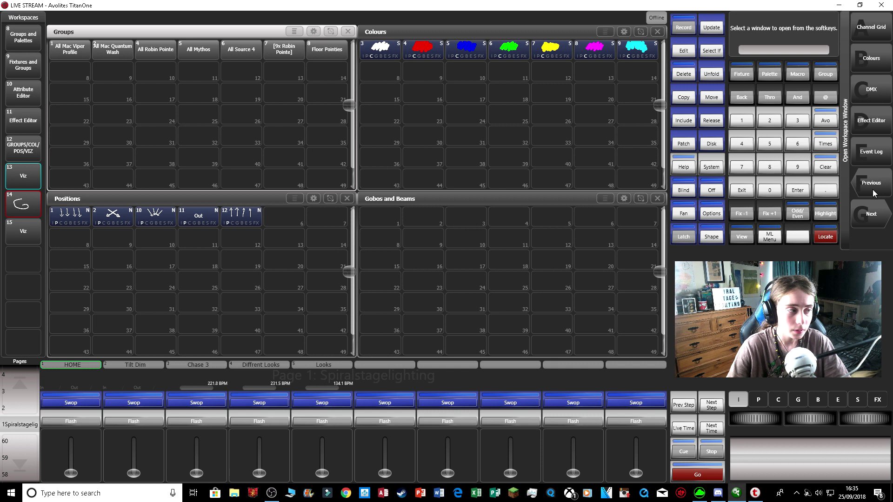
click(878, 221)
click(878, 222)
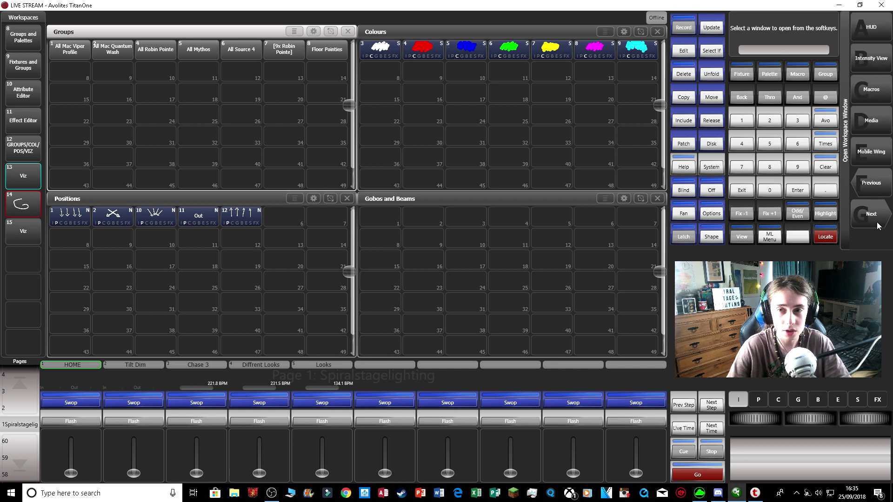
click(878, 222)
click(877, 222)
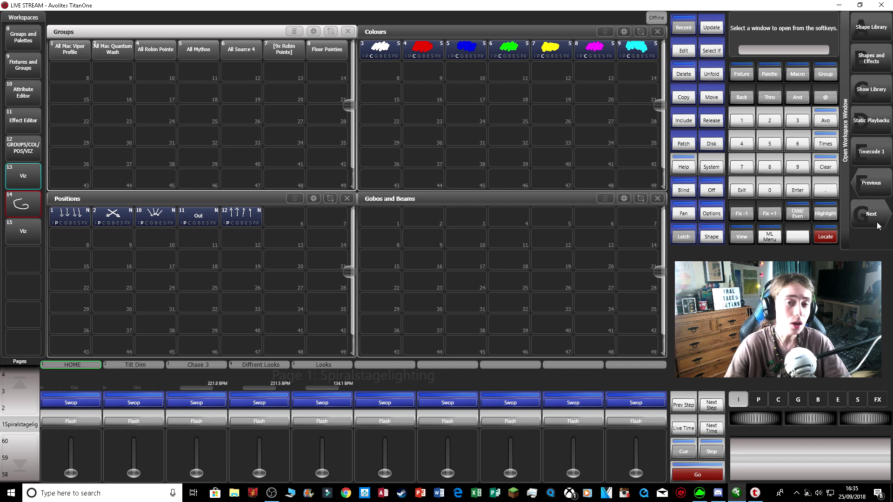